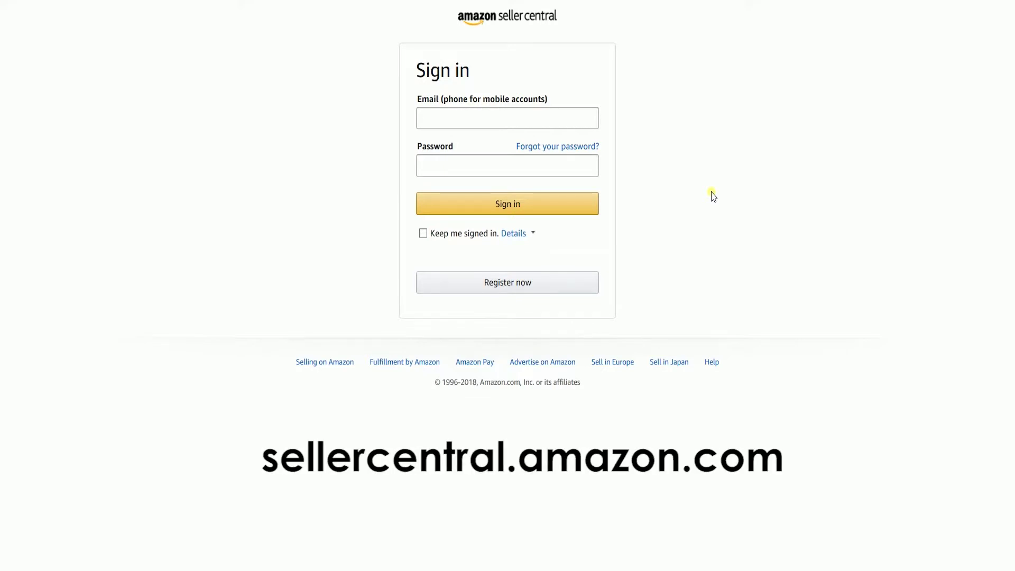
Step: Sign in to Seller Central and go to the Sell Globally page under Inventory
click(538, 199)
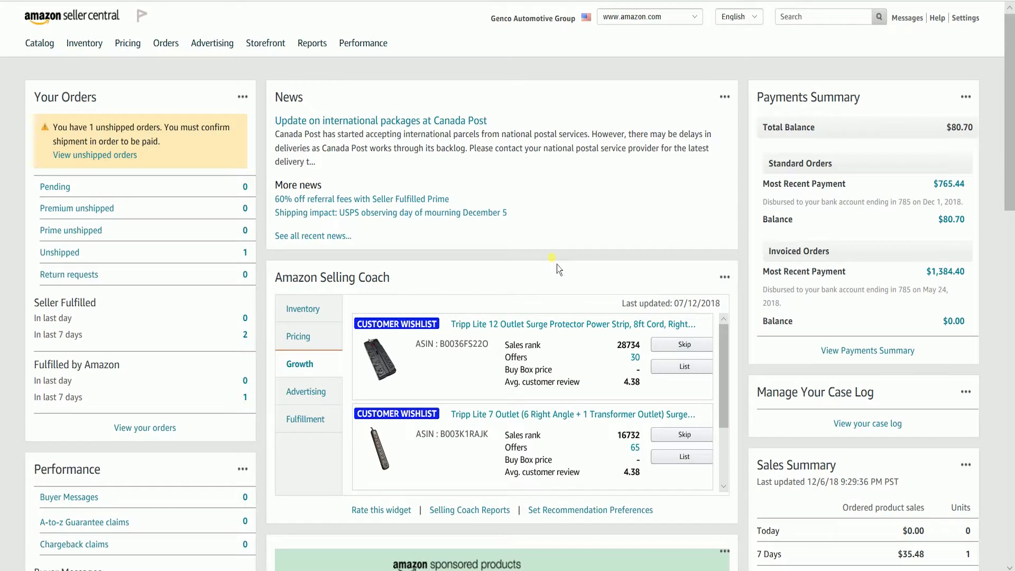
mouse_move(90, 50)
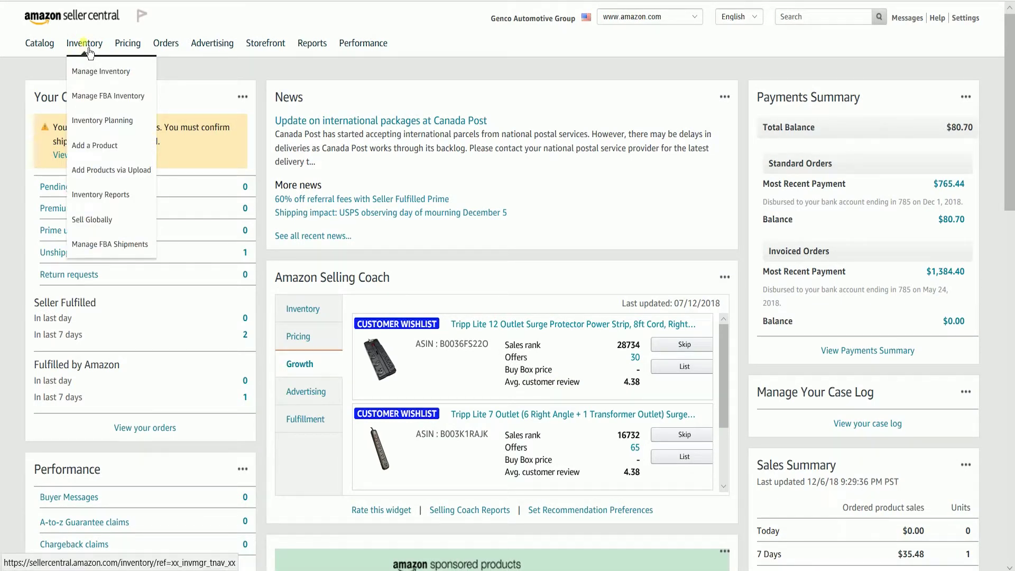
click(102, 233)
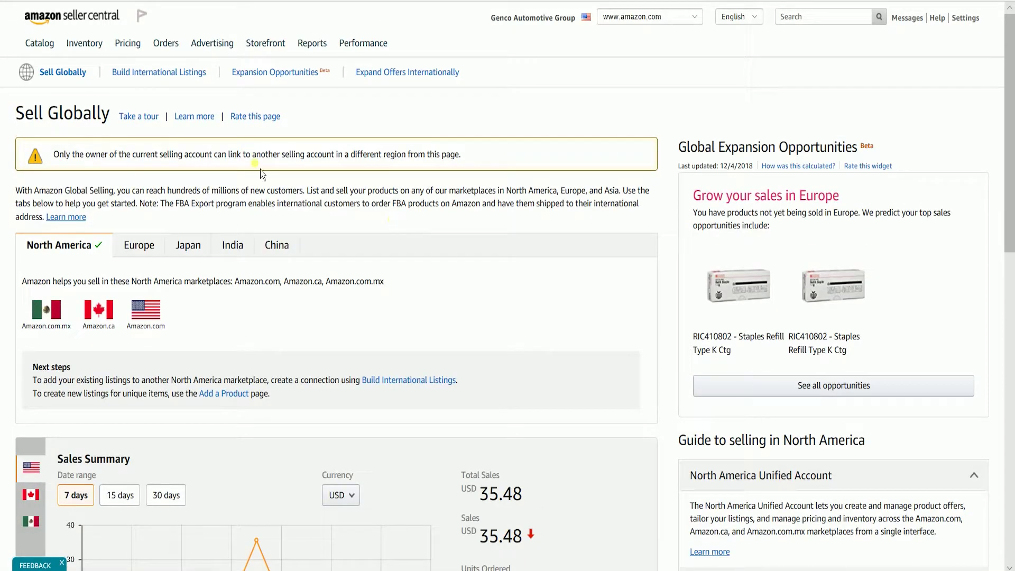
Step: Start the Build International Listings setup for Amazon.com's 292 offers
click(167, 85)
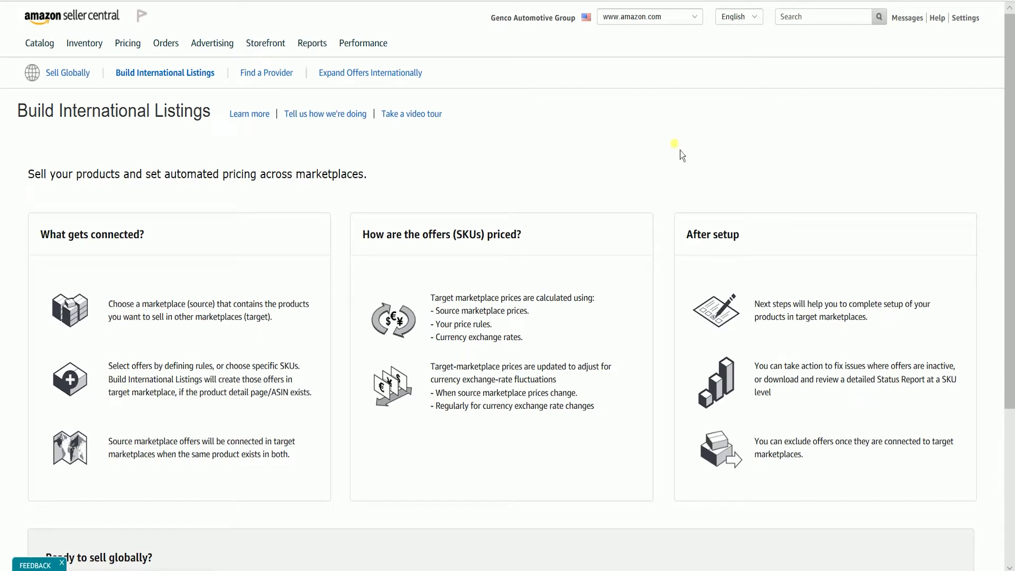
scroll(681, 155, down, 5)
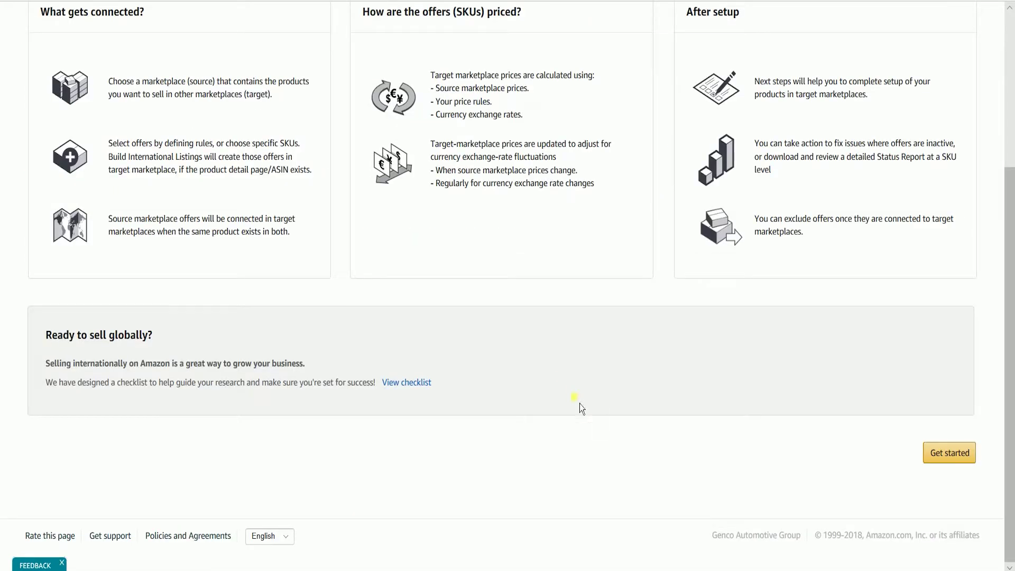
scroll(579, 404, up, 2)
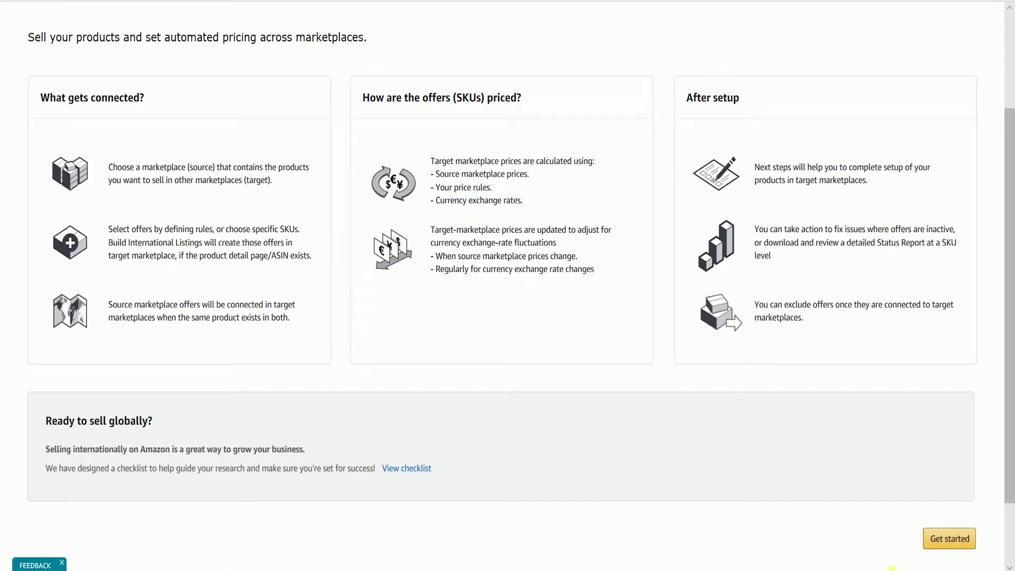
click(952, 551)
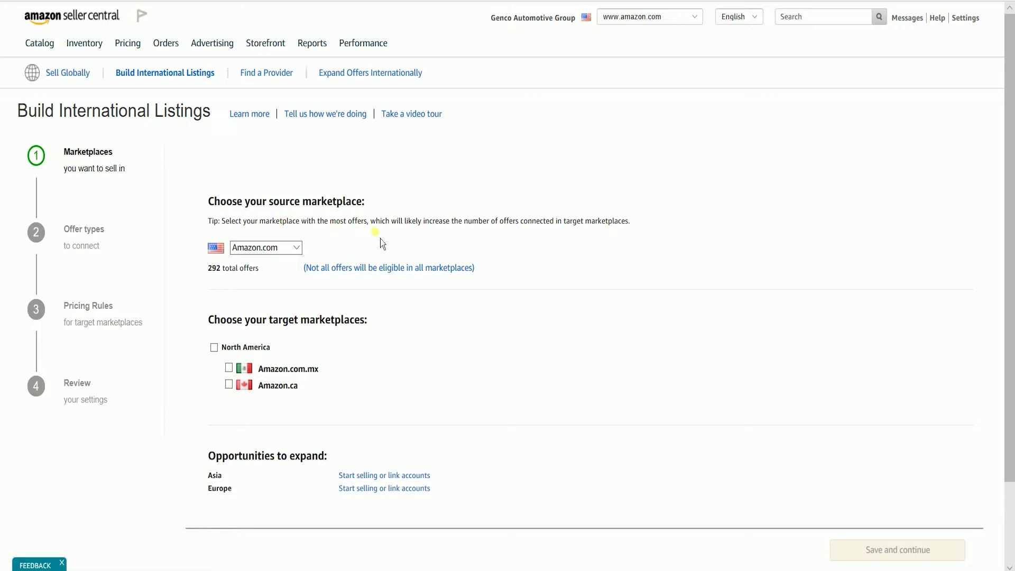
Step: Keep Amazon.com as source, target only Amazon.ca by unticking Amazon.com.mx, and save
click(297, 247)
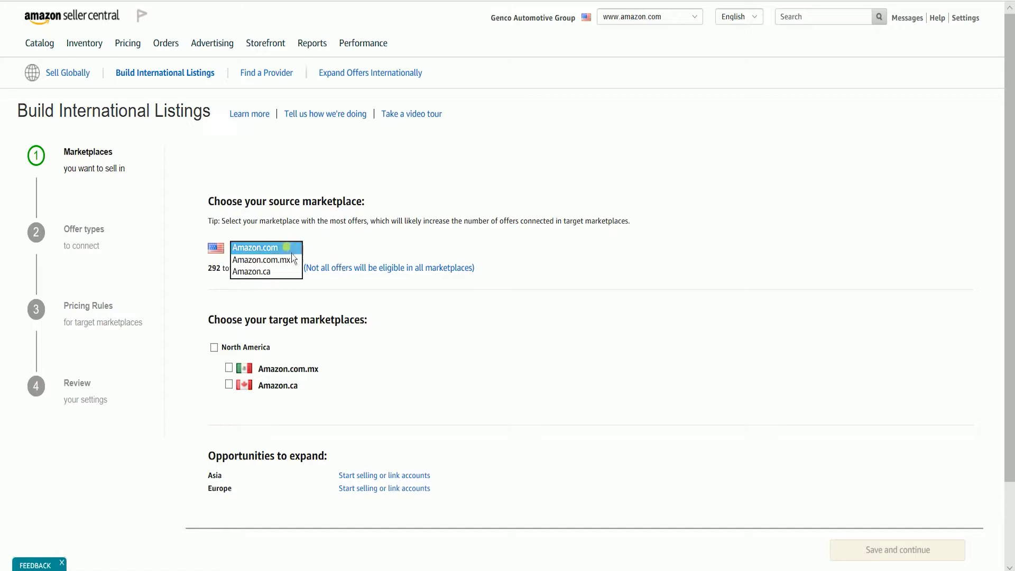
click(364, 252)
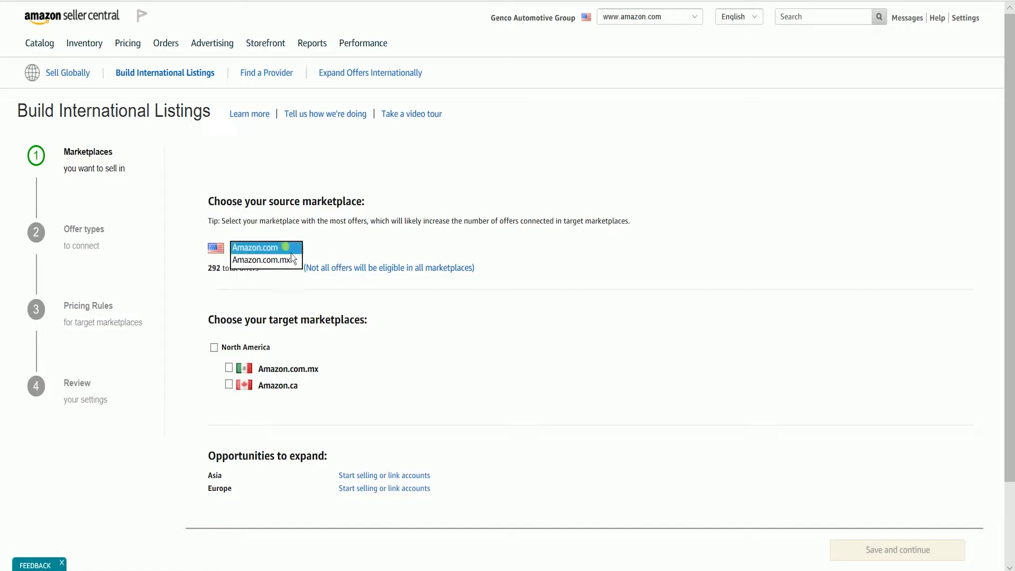
click(369, 259)
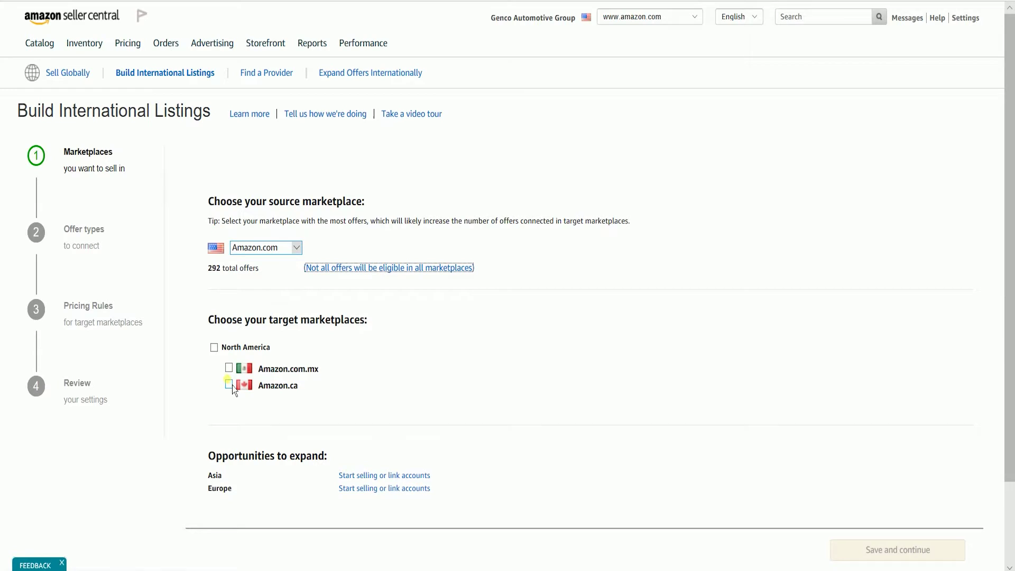
click(214, 347)
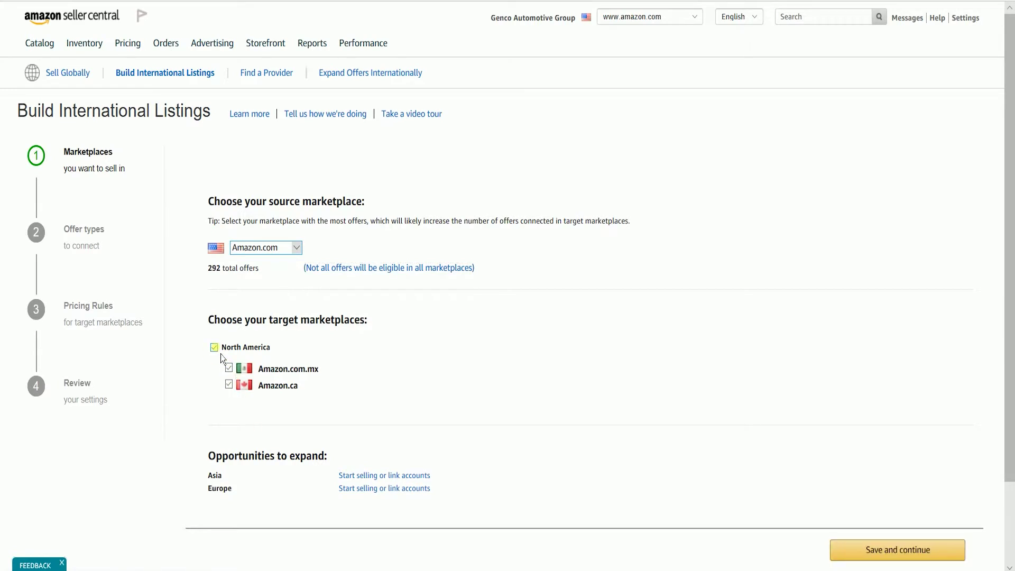
click(229, 369)
click(851, 551)
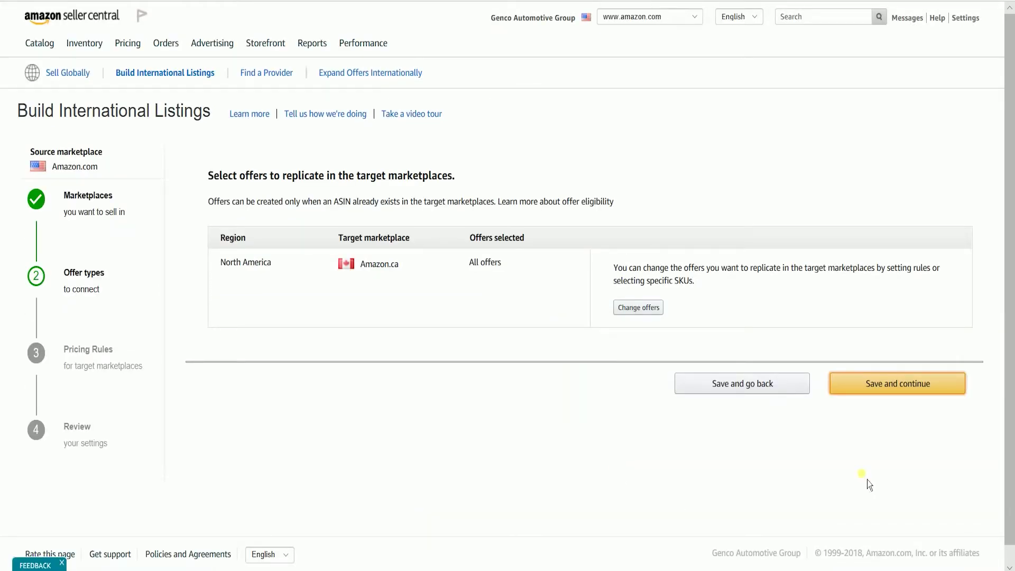
Step: Keep rule-based offer replication with FBA and self-fulfilled, New and Used, then save
click(639, 307)
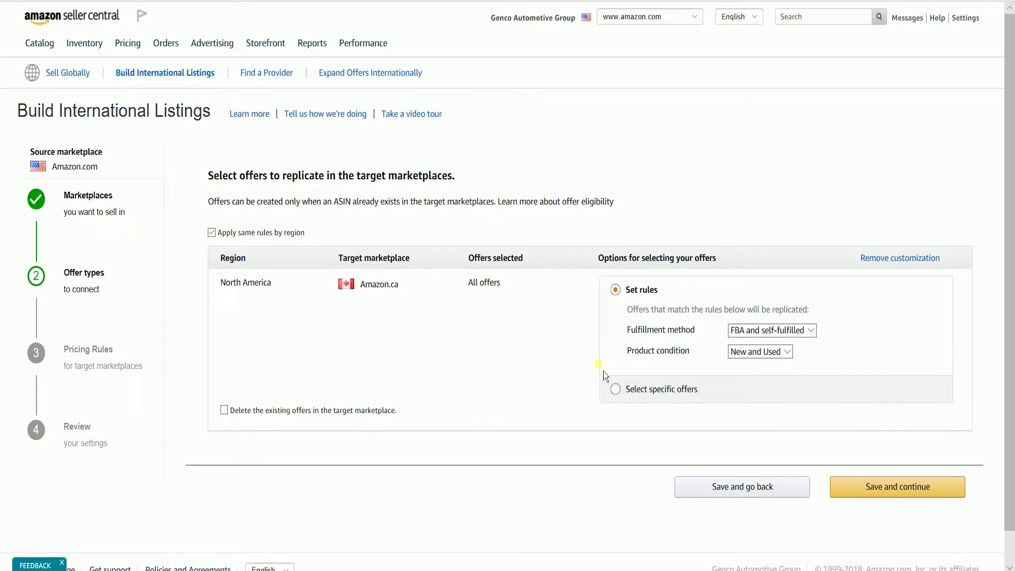
click(809, 331)
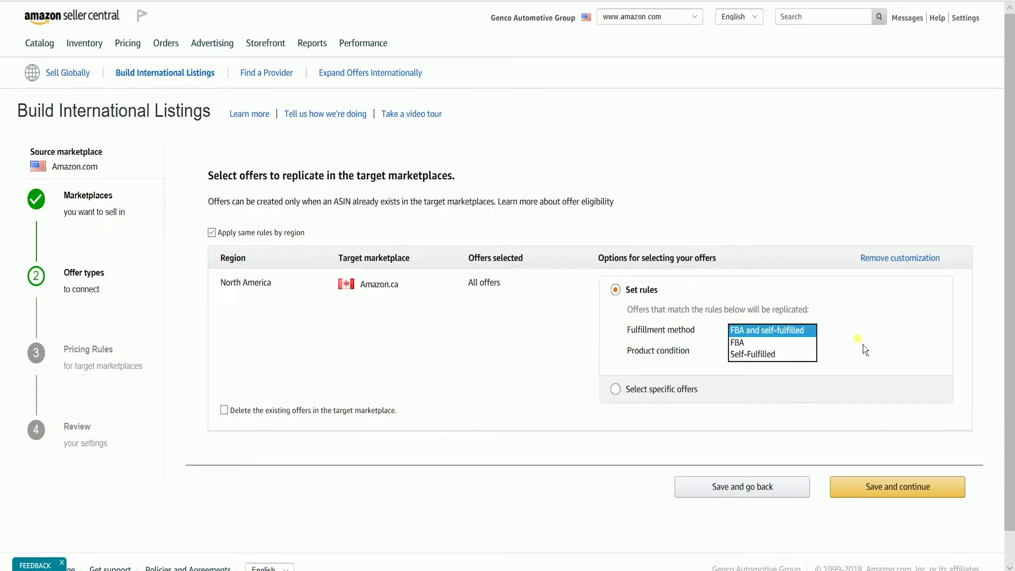
click(918, 337)
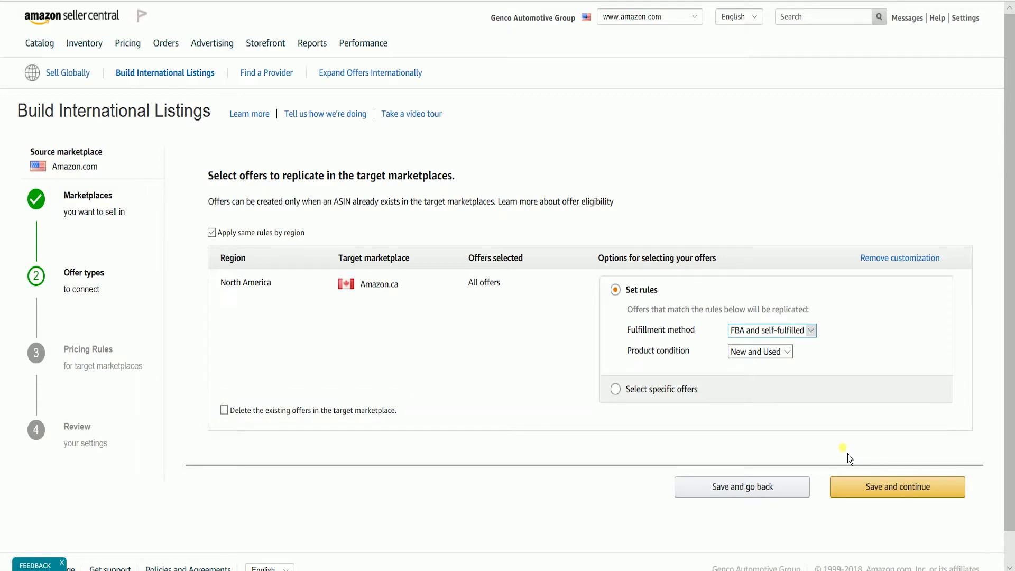
click(695, 408)
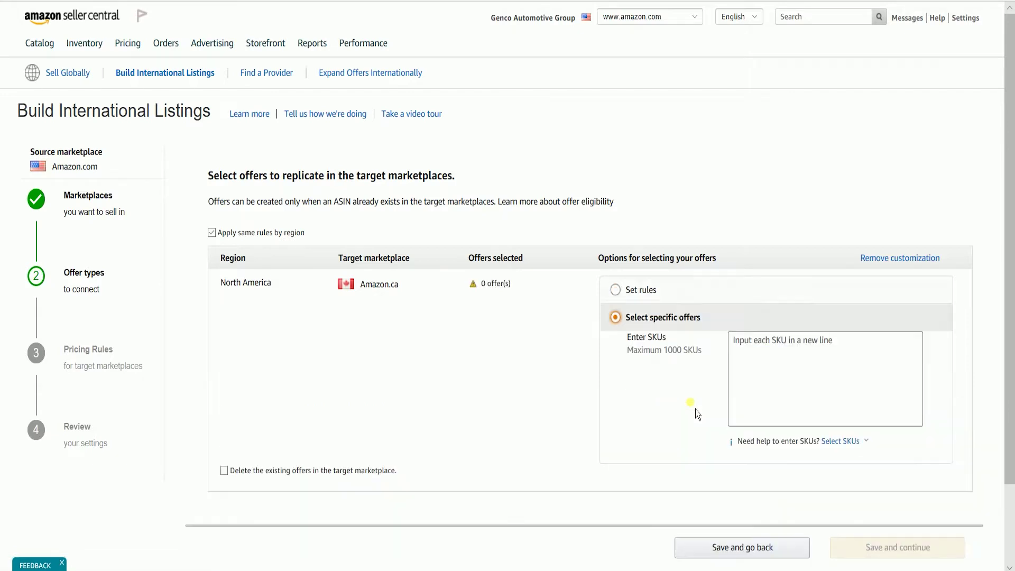
click(860, 403)
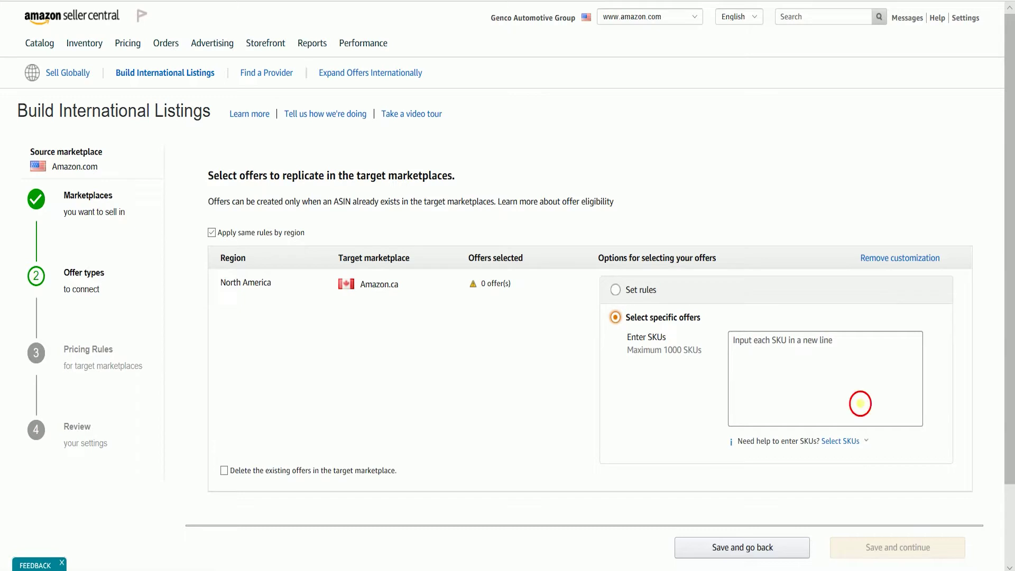
click(706, 401)
click(641, 290)
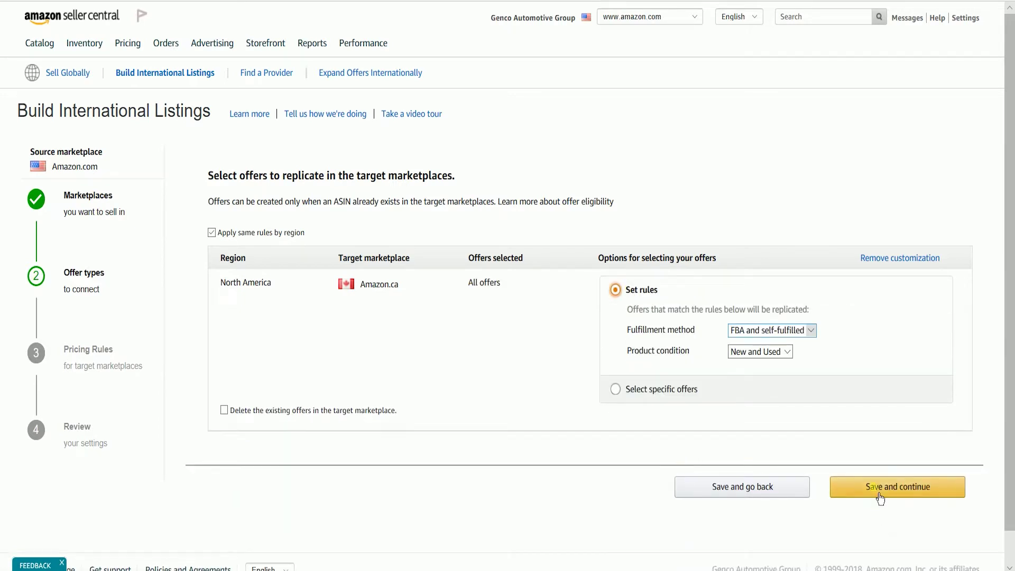
click(879, 497)
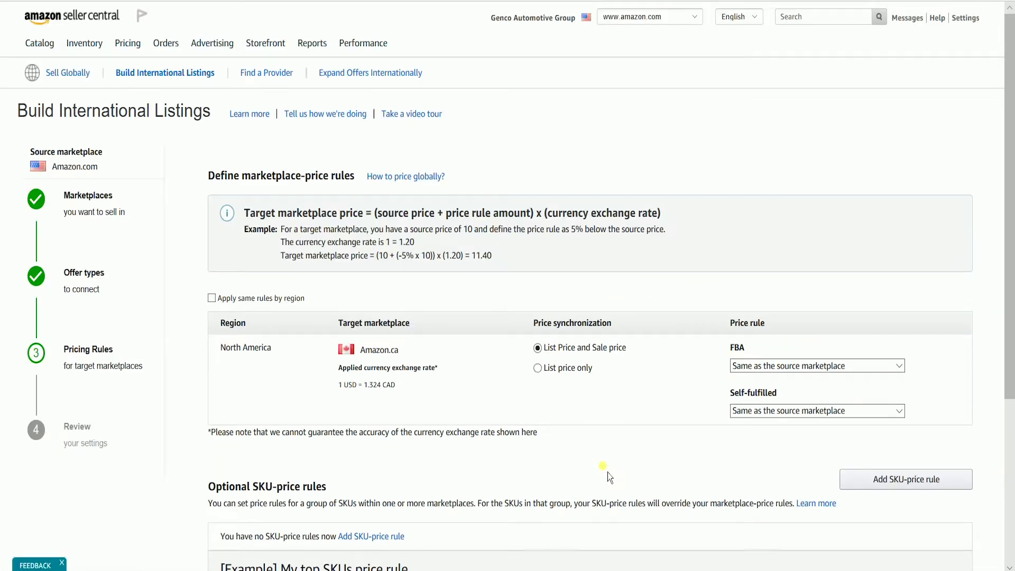
Step: Keep FBA and self-fulfilled Amazon.ca prices 'Same as the source marketplace' and save
scroll(608, 476, down, 2)
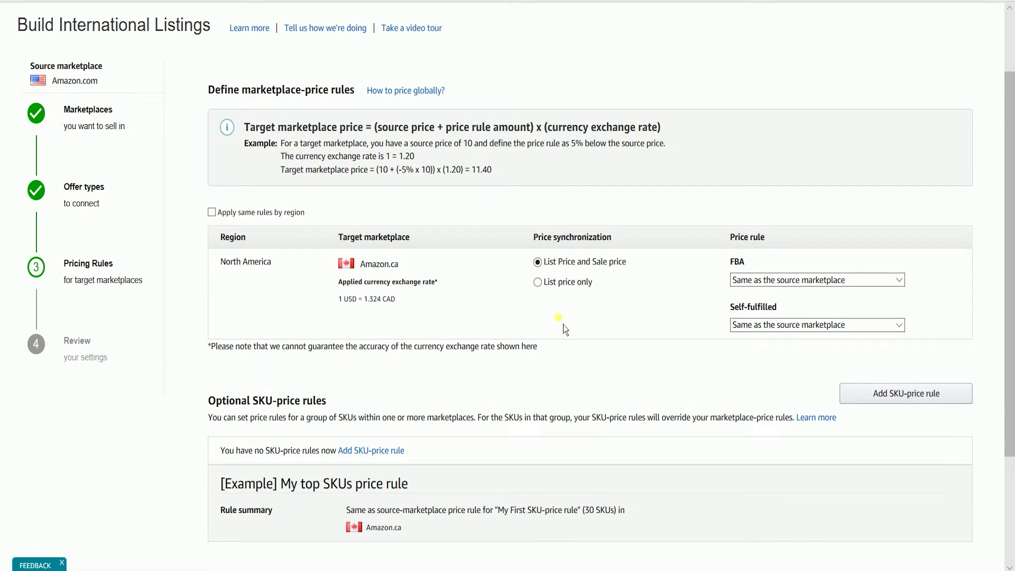
click(842, 281)
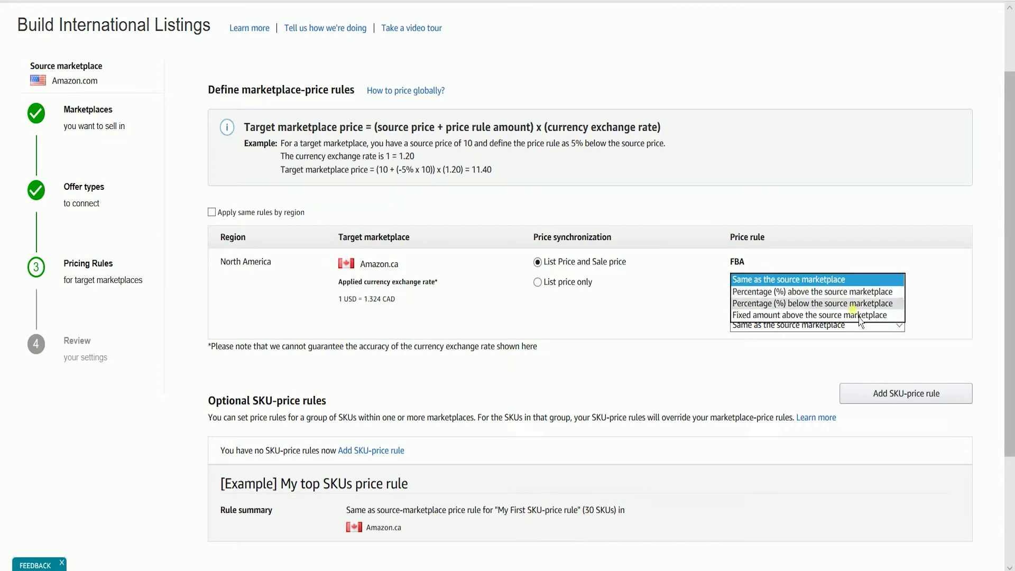
click(757, 375)
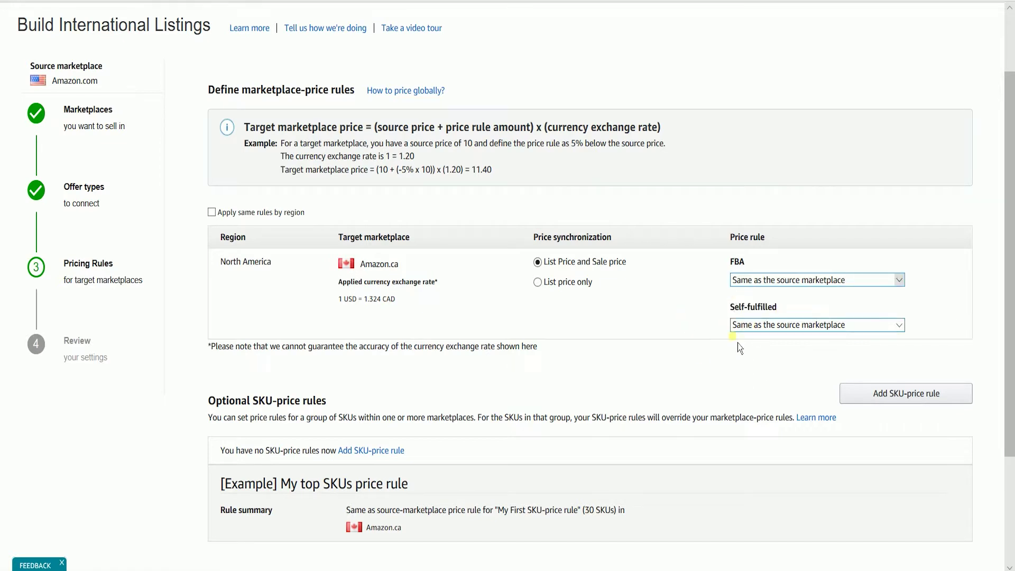
click(747, 325)
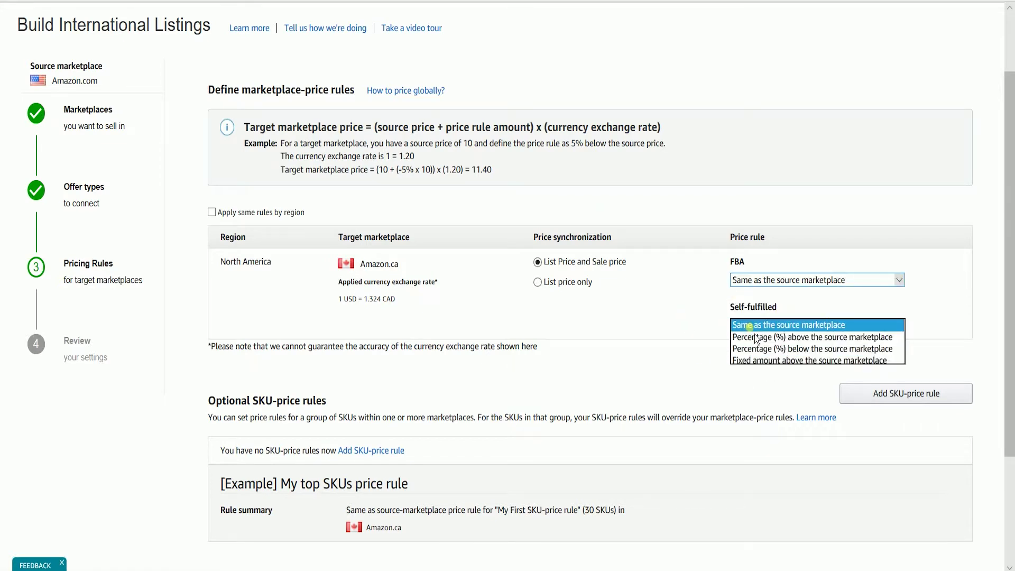
click(646, 360)
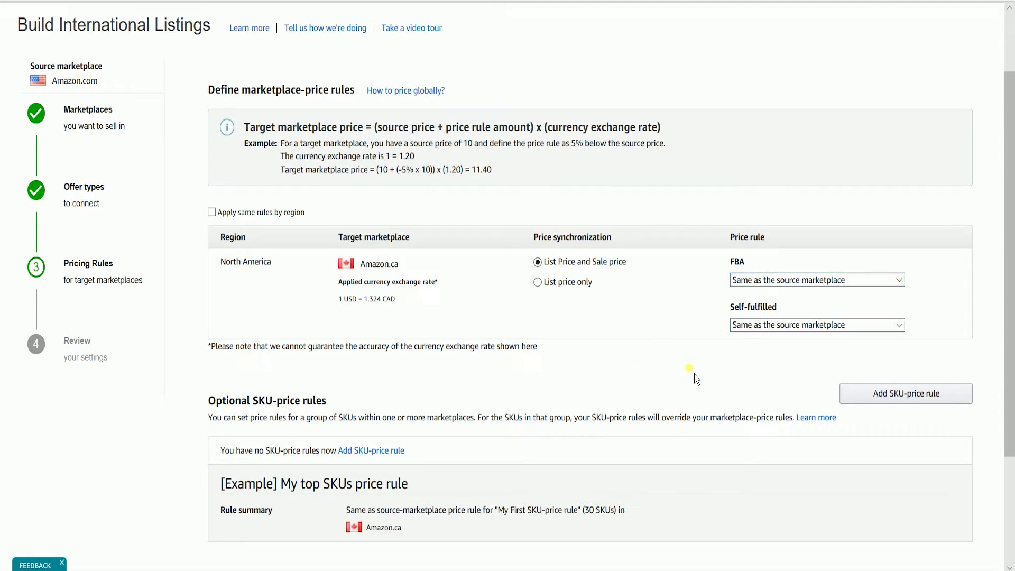
scroll(690, 376, down, 2)
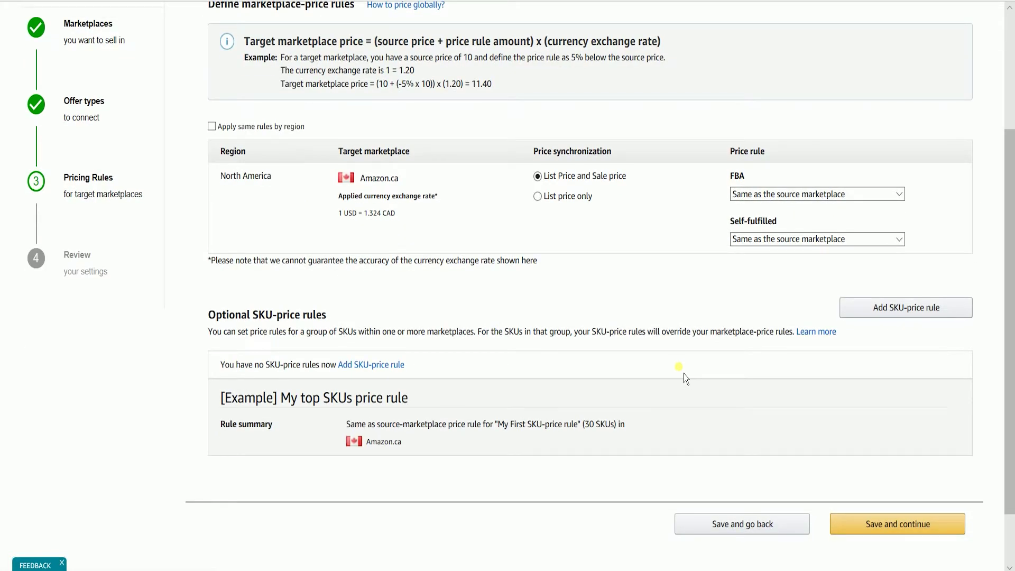
click(912, 547)
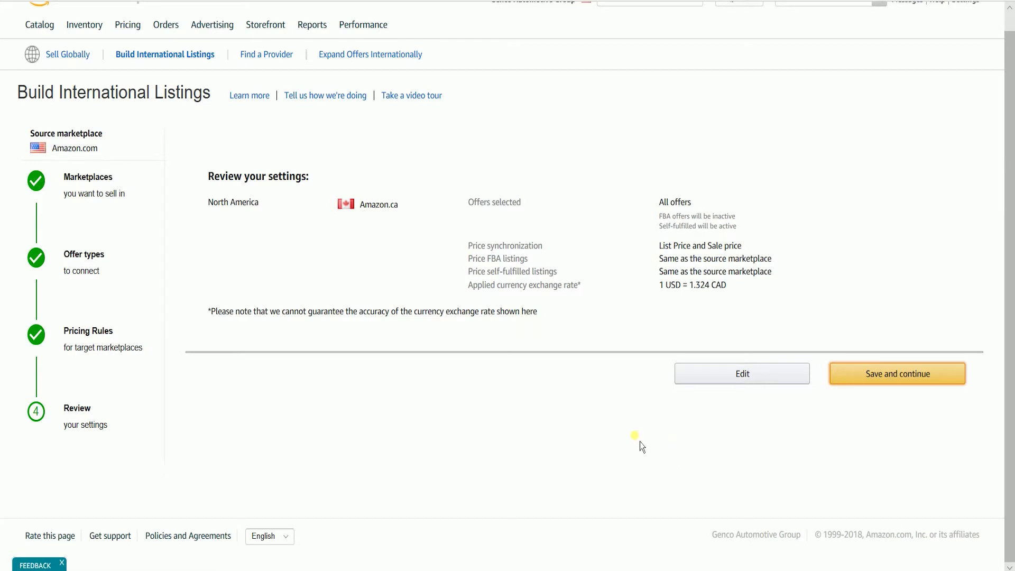
Step: Save the reviewed Amazon.com-to-Amazon.ca settings and confirm offer creation
scroll(670, 372, up, 1)
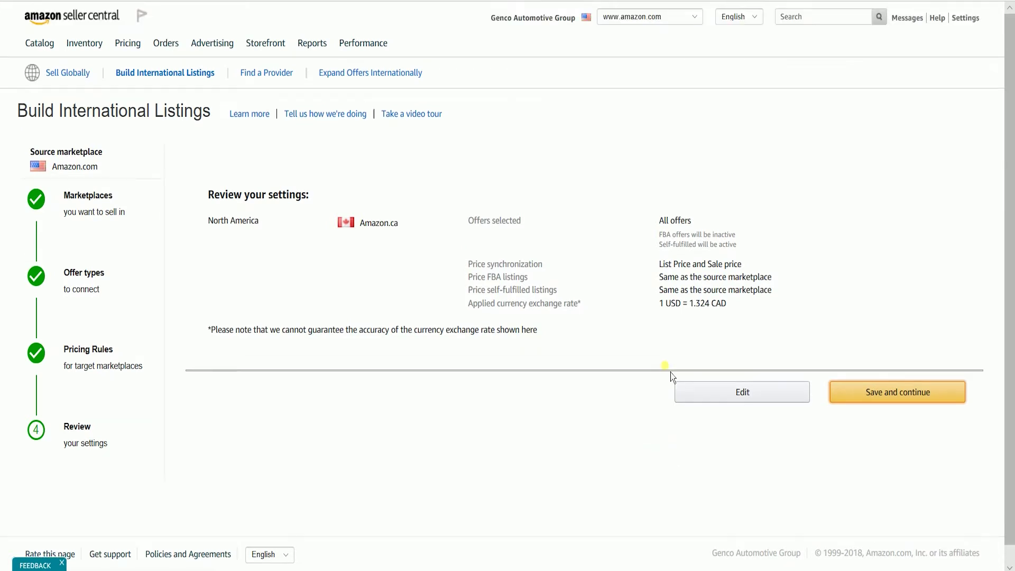
click(902, 410)
click(902, 410)
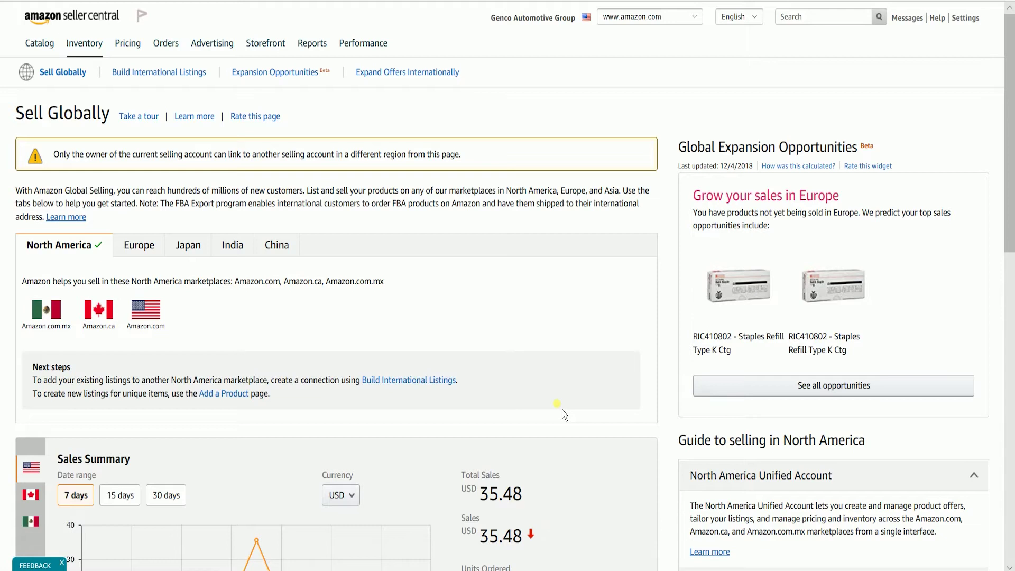
Step: Show the Canada sales summary with CAD as the display currency
scroll(562, 410, down, 3)
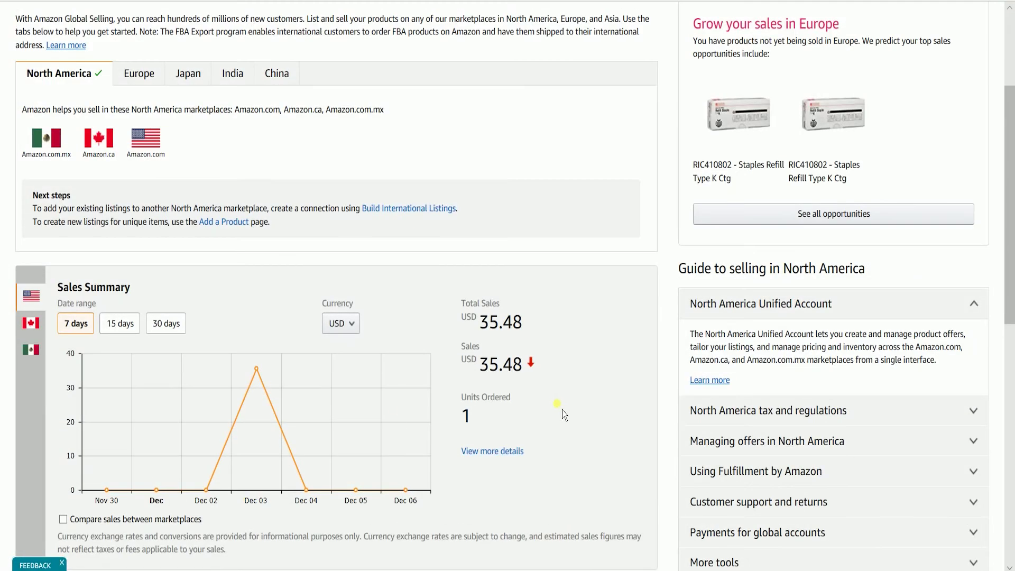
click(38, 337)
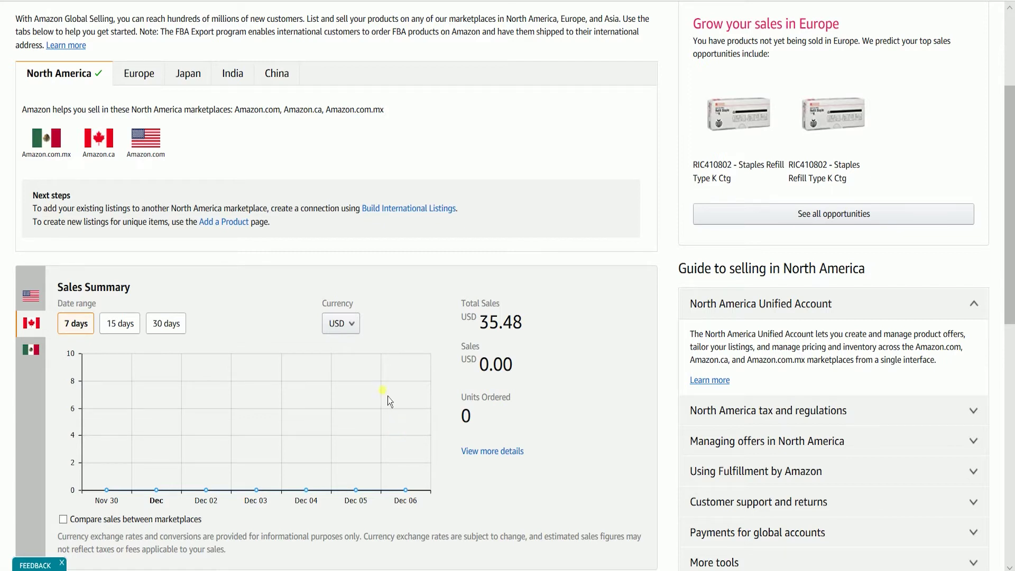
click(342, 325)
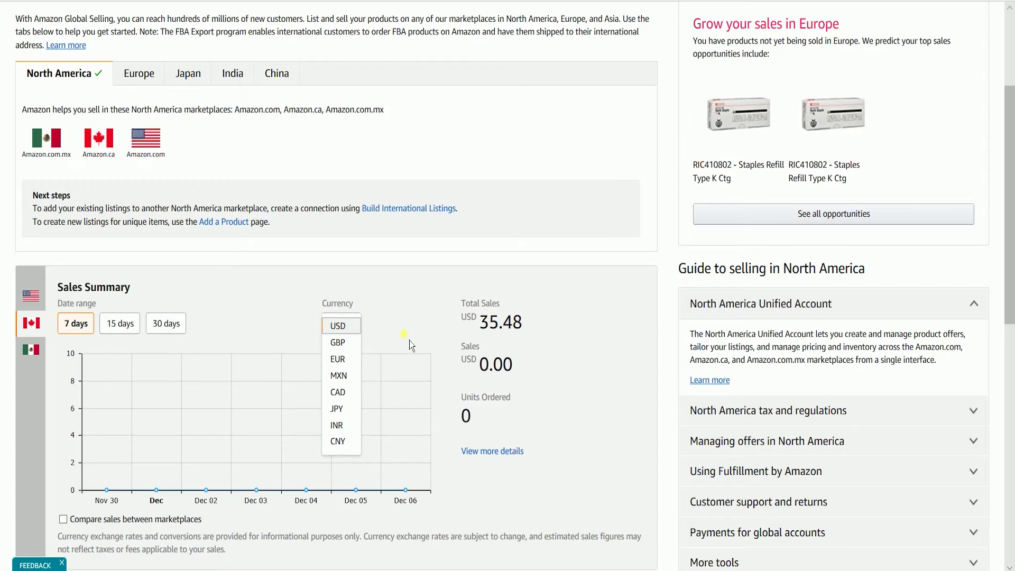
click(341, 392)
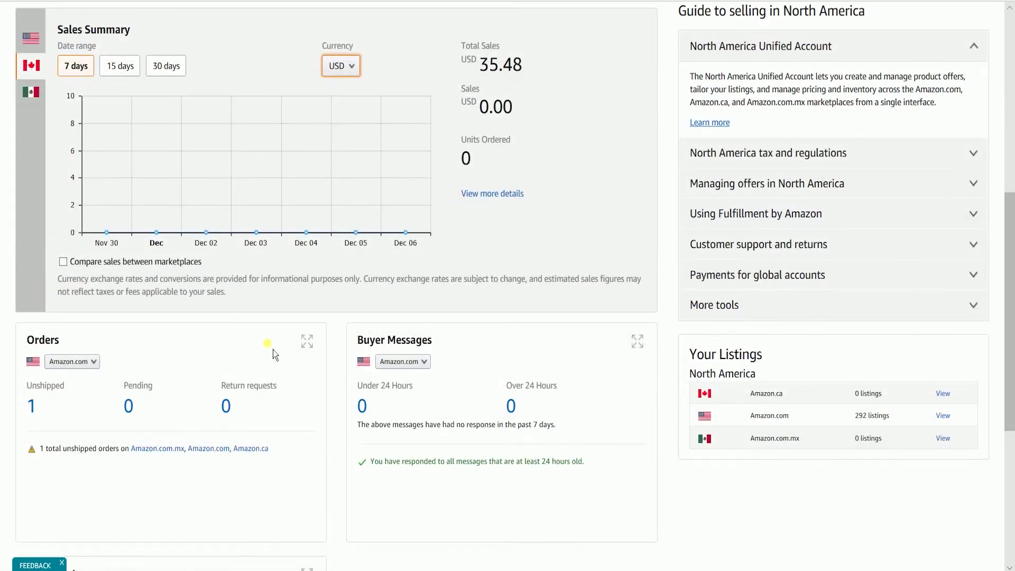
Step: Switch the Orders and Seller Status panels to Amazon.ca
click(96, 362)
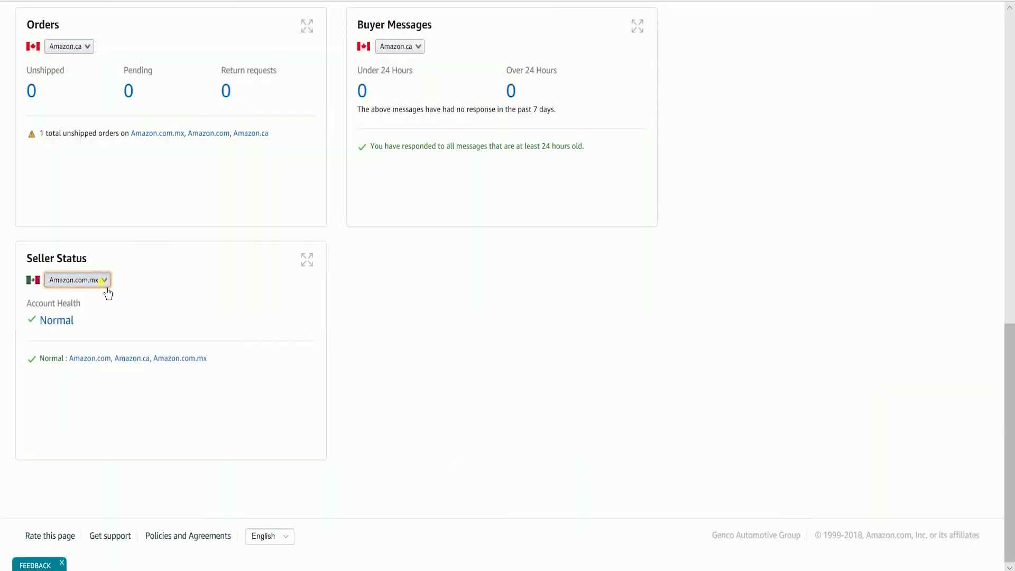
click(103, 280)
scroll(331, 343, up, 2)
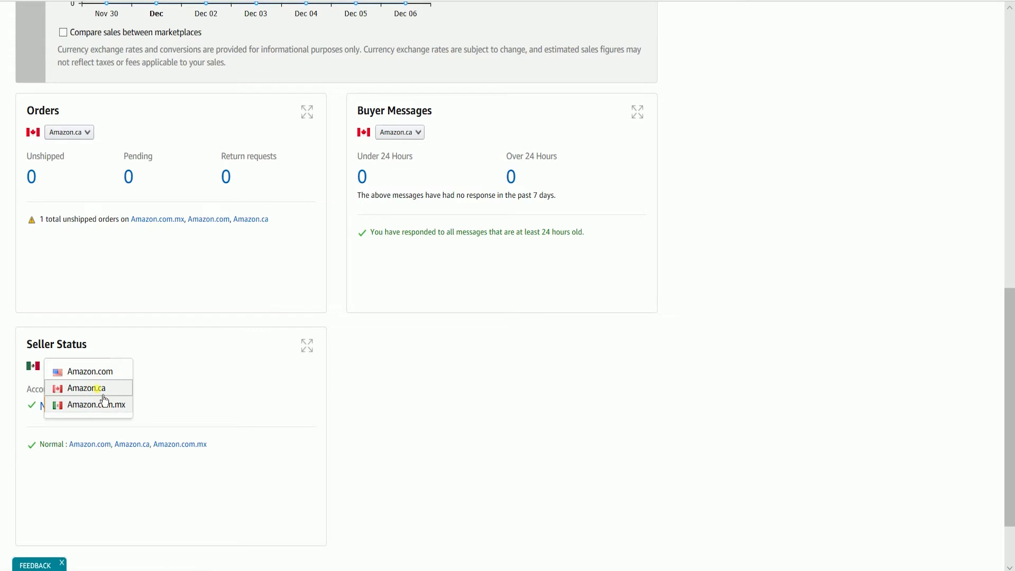
click(86, 388)
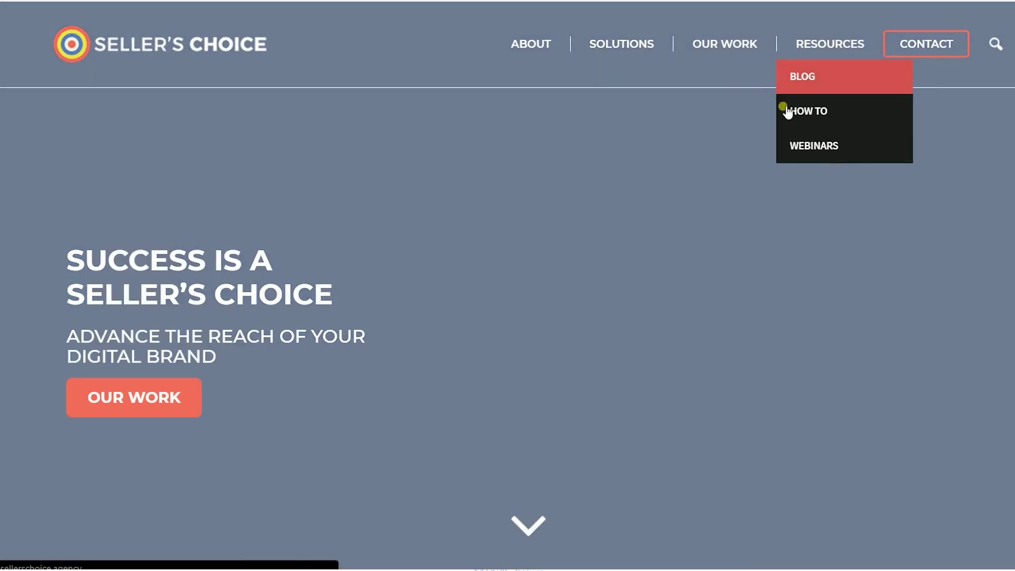
Step: Look over the How To and Webinars resource pages
click(786, 108)
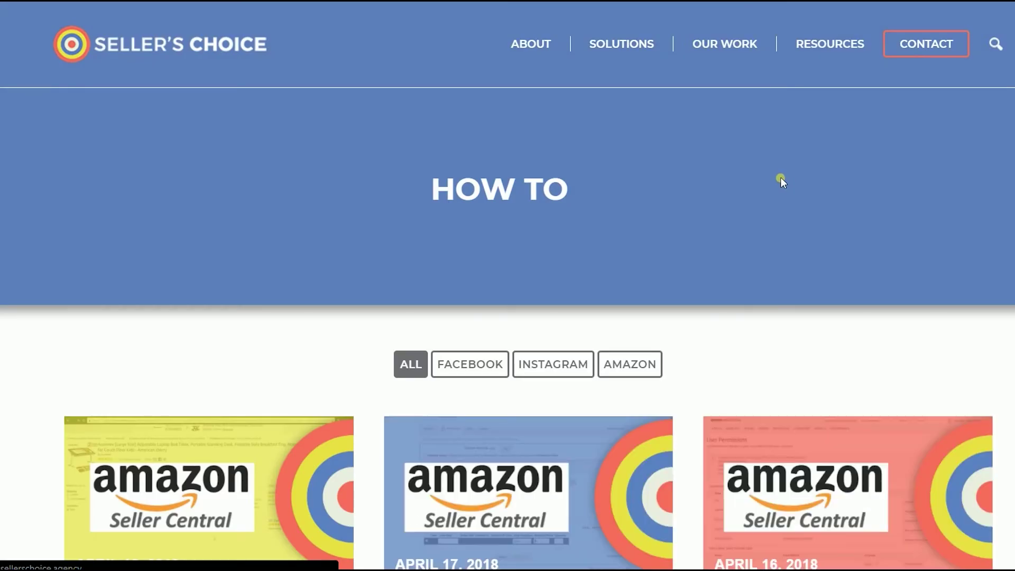
scroll(779, 181, down, 6)
scroll(777, 206, up, 6)
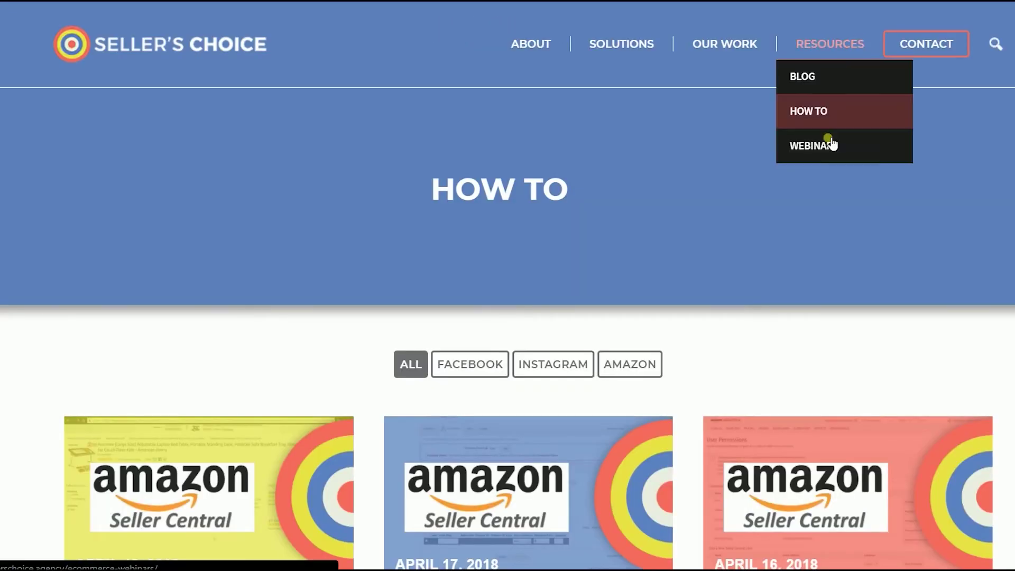
click(824, 144)
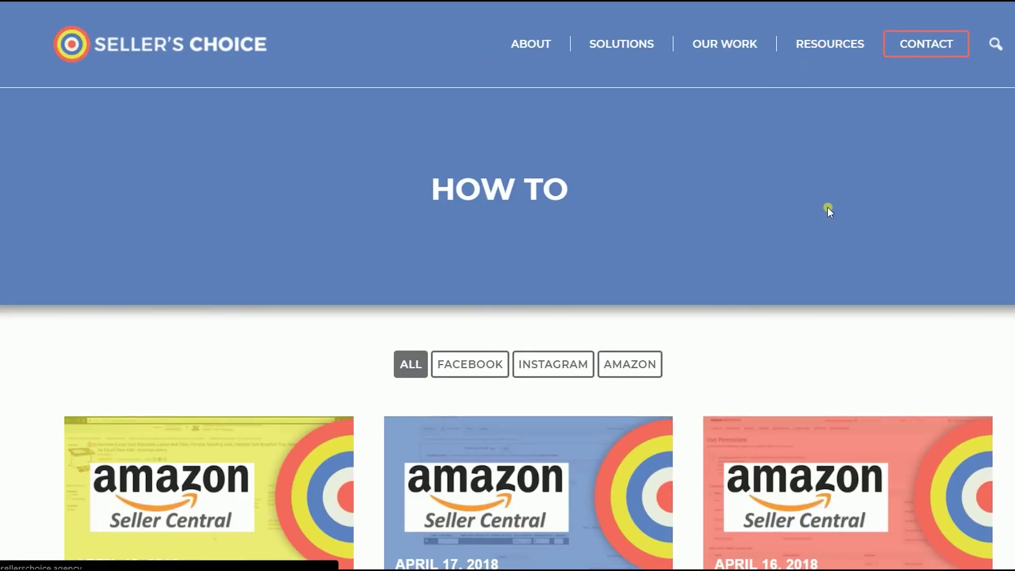
scroll(828, 212, down, 6)
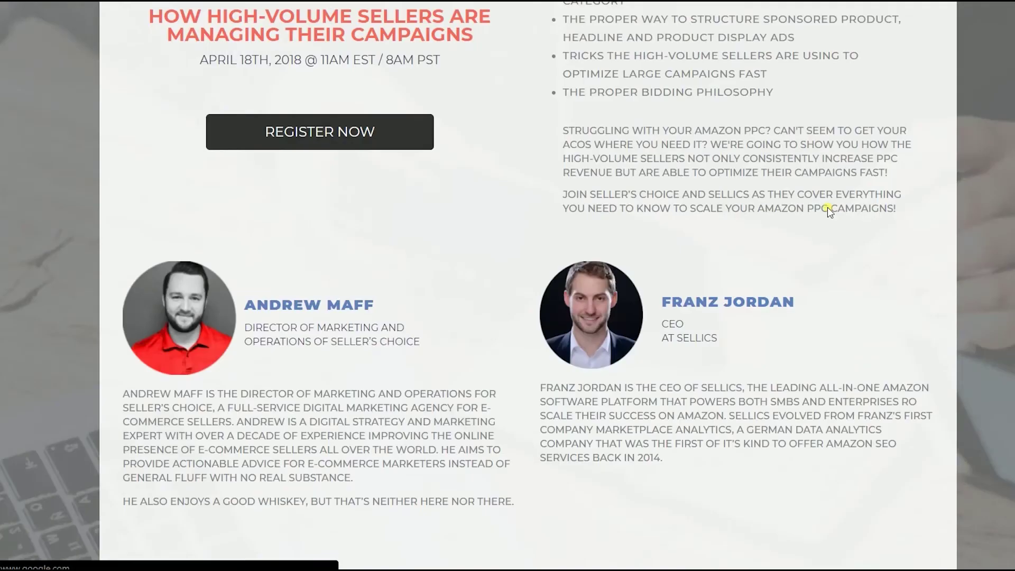
scroll(828, 211, up, 6)
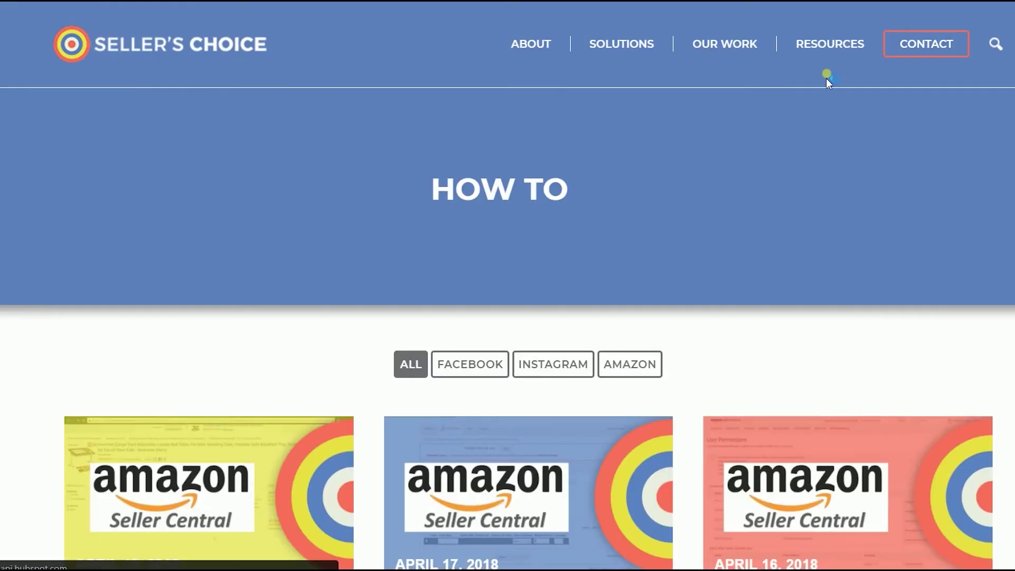
Step: Open the blog listing from Resources and scroll through its April 2018 posts
mouse_move(820, 52)
click(820, 88)
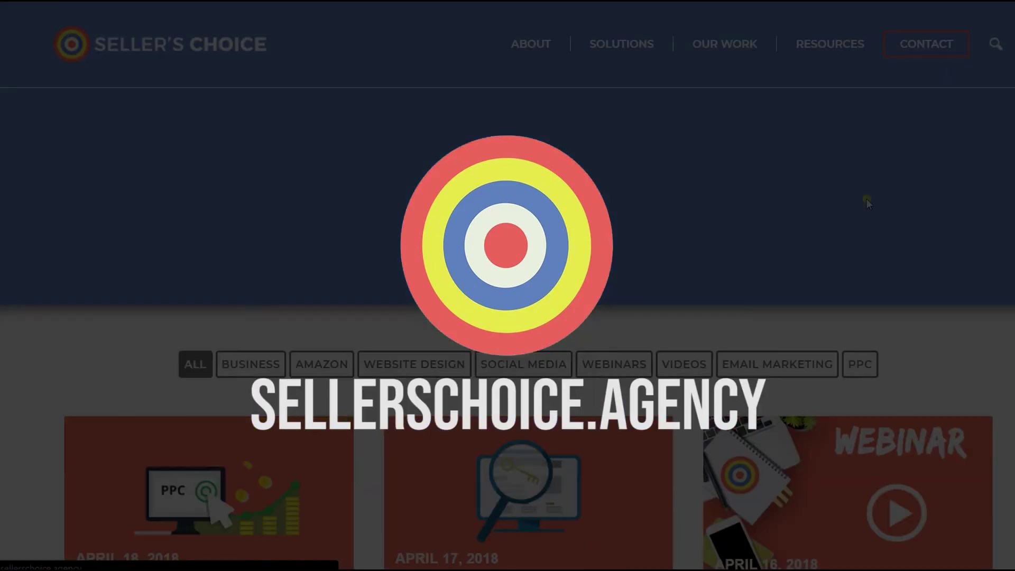
scroll(867, 202, down, 12)
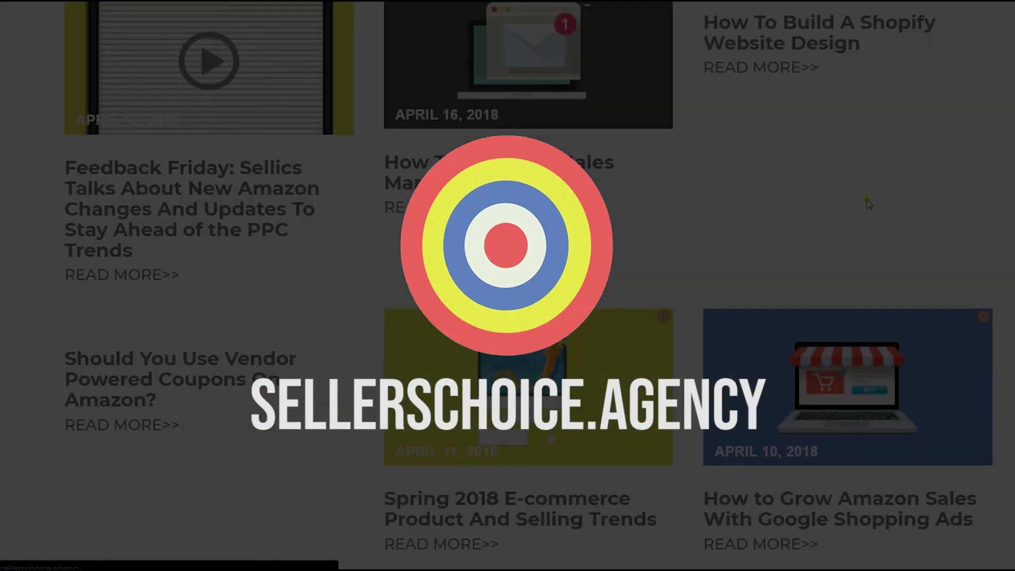
scroll(867, 202, up, 12)
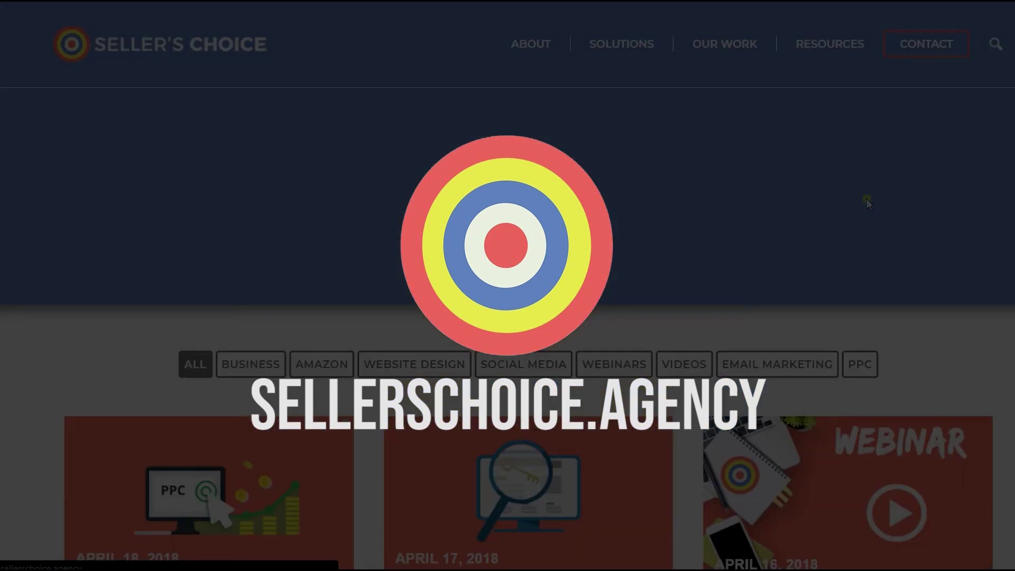